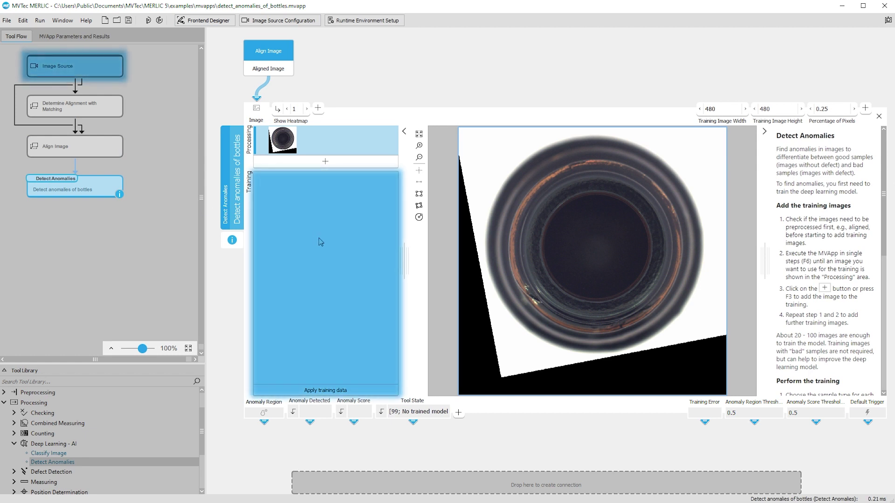
Step: Set the image source to the good image set and reopen the Detect anomalies of bottles tool
{"action": "left_click", "coordinate": [112, 71]}
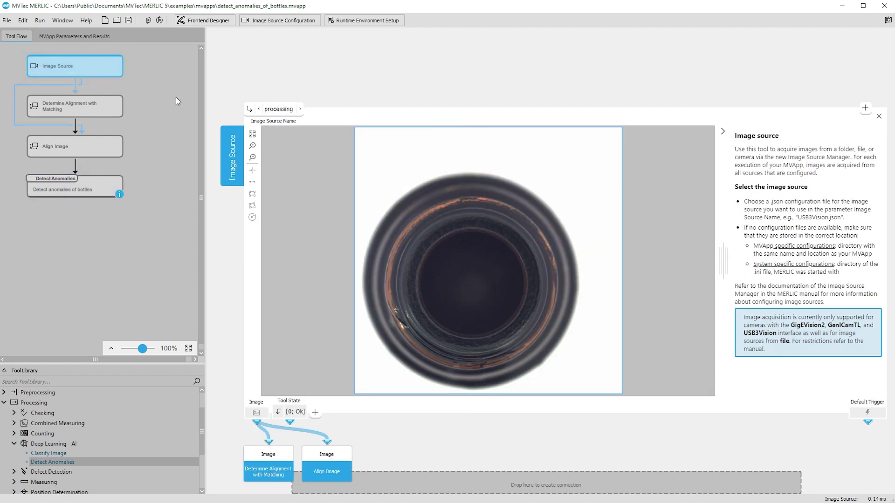
{"action": "left_click", "coordinate": [275, 109]}
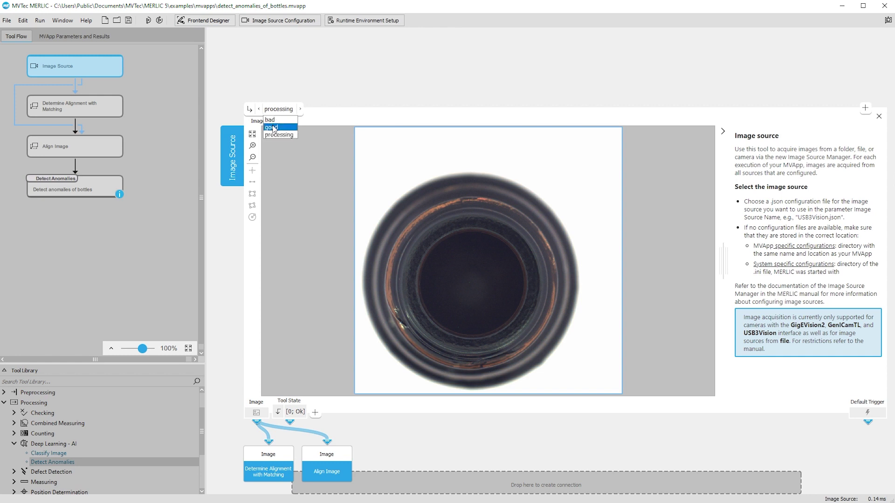
{"action": "left_click", "coordinate": [273, 127]}
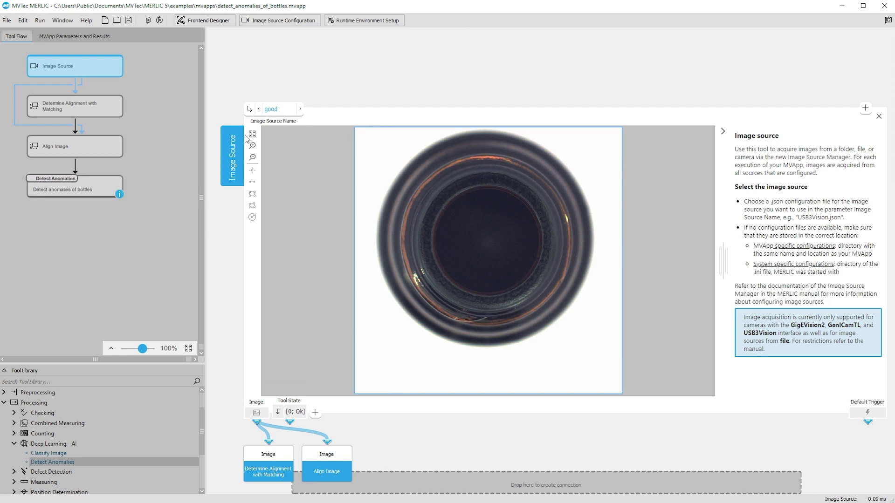
{"action": "left_click", "coordinate": [112, 180]}
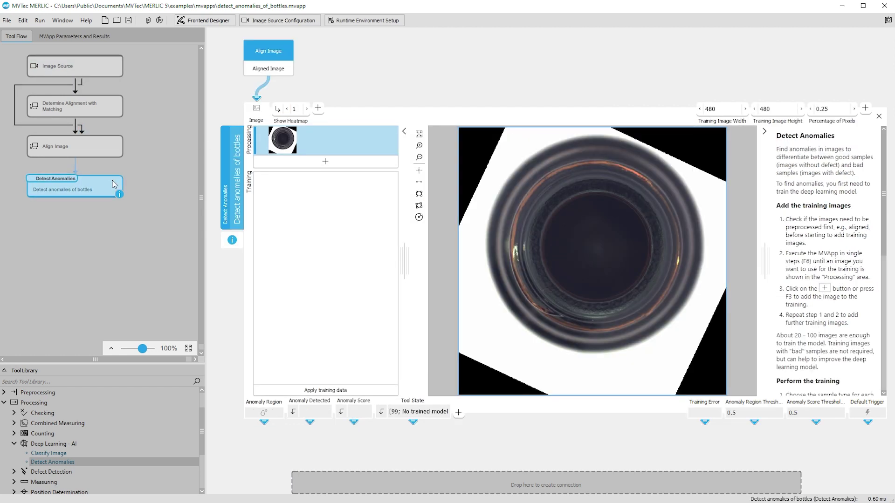
Step: Execute the application image by image and add each aligned good bottle image as a training sample until the sequence repeats
{"action": "left_click", "coordinate": [324, 163]}
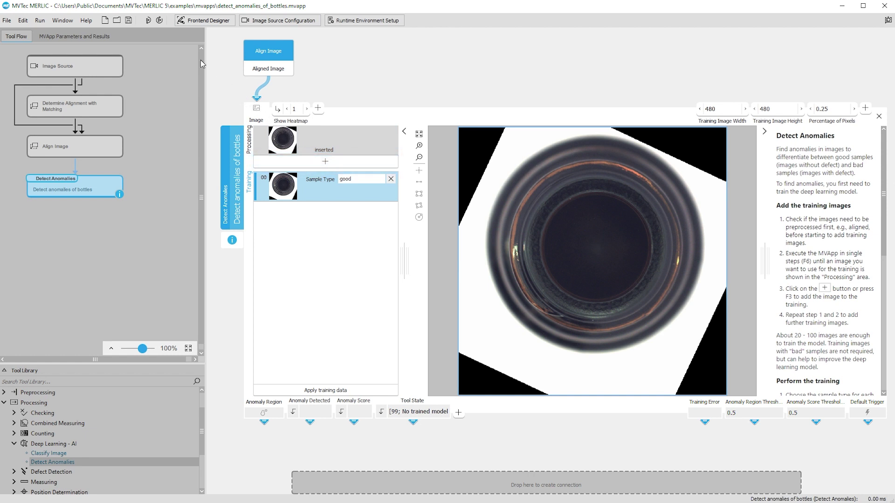
{"action": "left_click", "coordinate": [149, 22]}
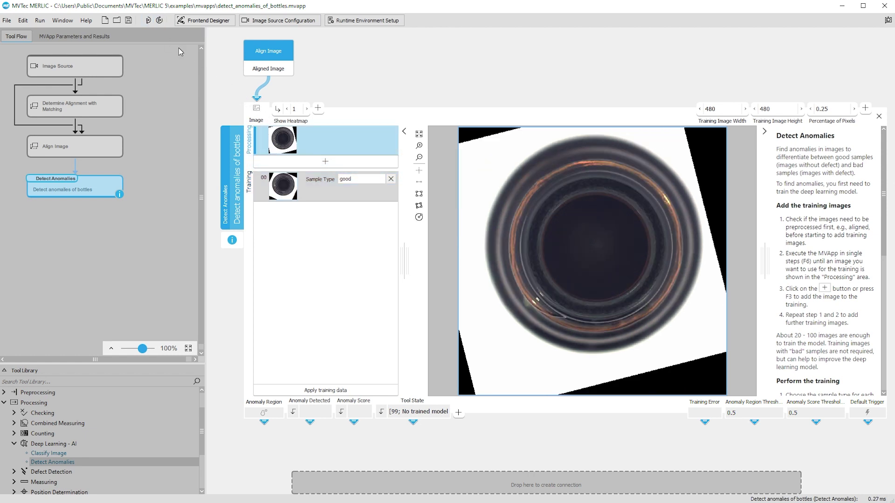
{"action": "left_click", "coordinate": [336, 161]}
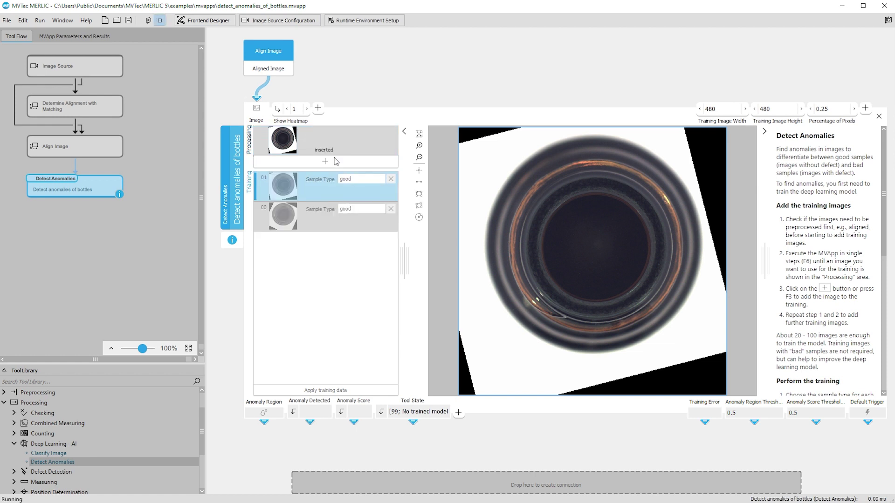
{"action": "key", "text": "F6"}
{"action": "left_click", "coordinate": [336, 161]}
{"action": "key", "text": "F6"}
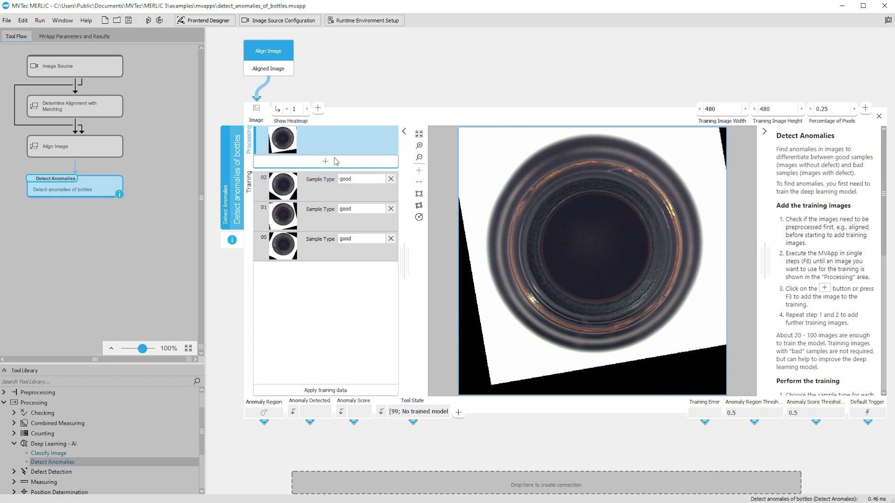
{"action": "left_click", "coordinate": [335, 161]}
{"action": "key", "text": "F6"}
{"action": "left_click", "coordinate": [336, 161]}
{"action": "key", "text": "F6"}
{"action": "left_click", "coordinate": [335, 161]}
{"action": "key", "text": "F6"}
{"action": "left_click", "coordinate": [335, 161]}
{"action": "key", "text": "F6"}
{"action": "left_click", "coordinate": [336, 161]}
{"action": "key", "text": "F6"}
{"action": "left_click", "coordinate": [335, 161]}
{"action": "key", "text": "F6"}
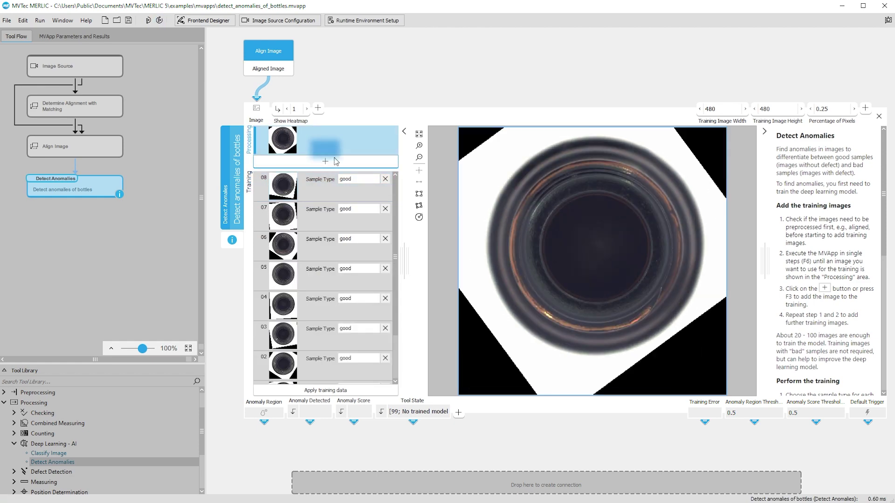
{"action": "left_click", "coordinate": [336, 162]}
{"action": "key", "text": "F6"}
{"action": "left_click", "coordinate": [336, 161]}
{"action": "key", "text": "F6"}
{"action": "left_click", "coordinate": [335, 161]}
{"action": "key", "text": "F6"}
{"action": "left_click", "coordinate": [336, 162]}
{"action": "key", "text": "F6"}
{"action": "left_click", "coordinate": [336, 161]}
{"action": "key", "text": "F6"}
{"action": "left_click", "coordinate": [335, 161]}
{"action": "key", "text": "F6"}
{"action": "key", "text": "F6"}
{"action": "left_click", "coordinate": [336, 162]}
{"action": "key", "text": "F6"}
{"action": "left_click", "coordinate": [335, 161]}
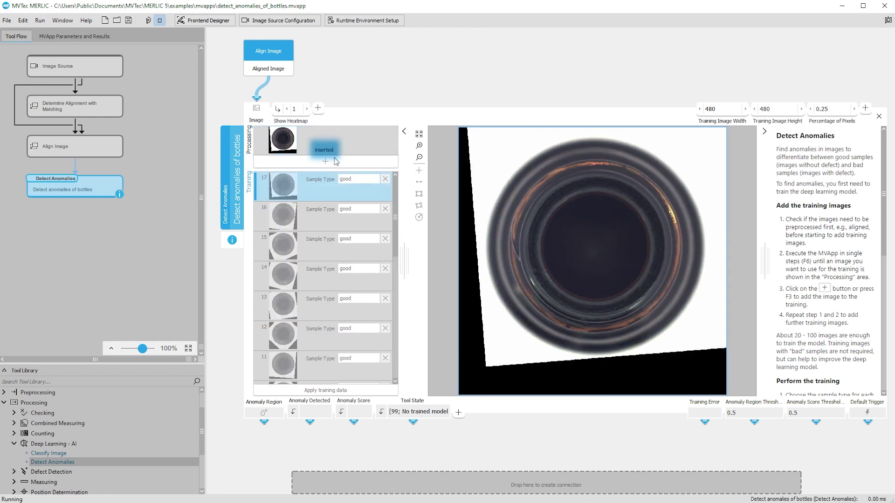
{"action": "key", "text": "F6"}
{"action": "left_click", "coordinate": [336, 161]}
{"action": "key", "text": "F6"}
{"action": "left_click", "coordinate": [335, 161]}
{"action": "key", "text": "F6"}
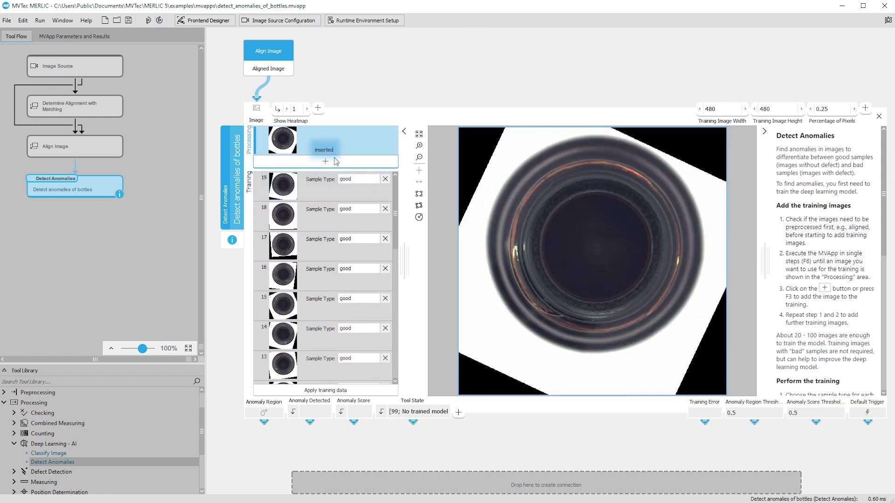
{"action": "left_click", "coordinate": [335, 161]}
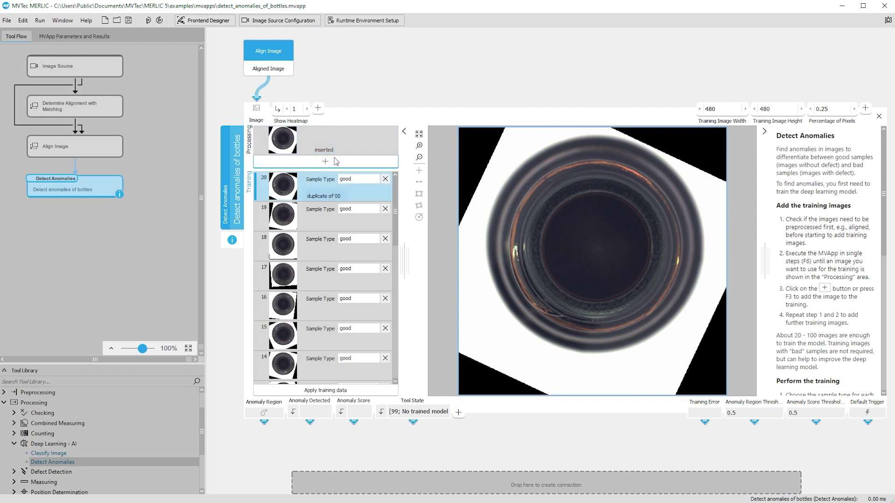
Step: Delete the duplicate sample 20 from the training images and train the anomaly model with the remaining good samples
{"action": "left_click", "coordinate": [385, 180]}
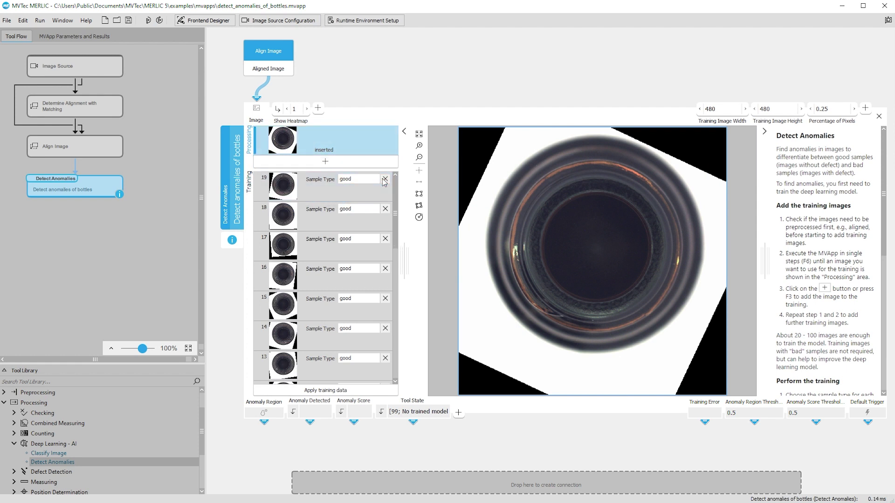
{"action": "left_click", "coordinate": [325, 391]}
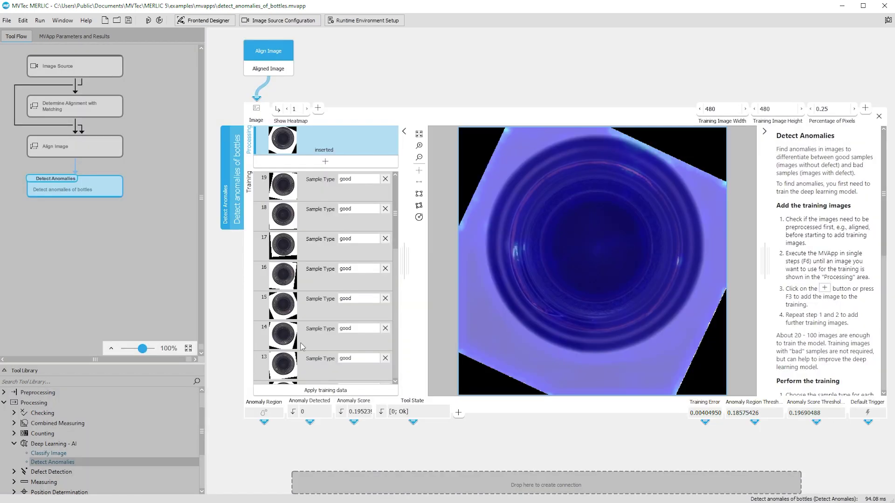
Step: Set the image source to the processing image set and reopen the Detect anomalies of bottles tool
{"action": "left_click", "coordinate": [111, 66]}
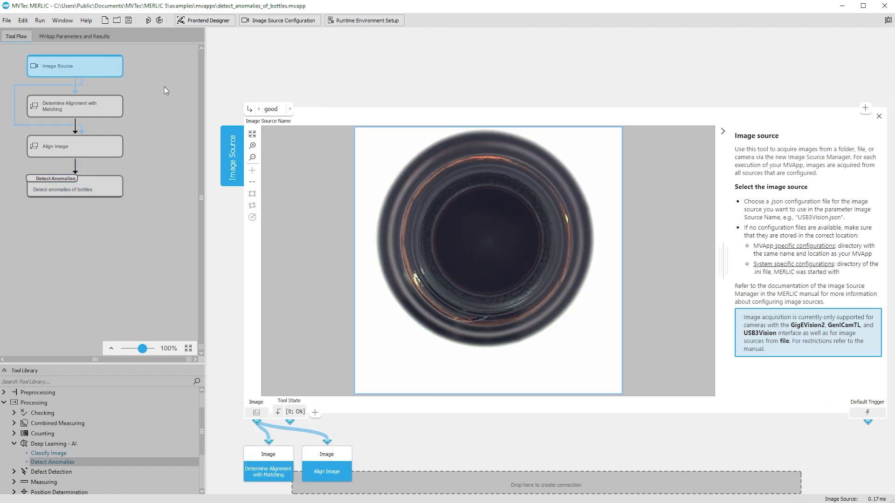
{"action": "left_click", "coordinate": [283, 109]}
{"action": "left_click", "coordinate": [278, 133]}
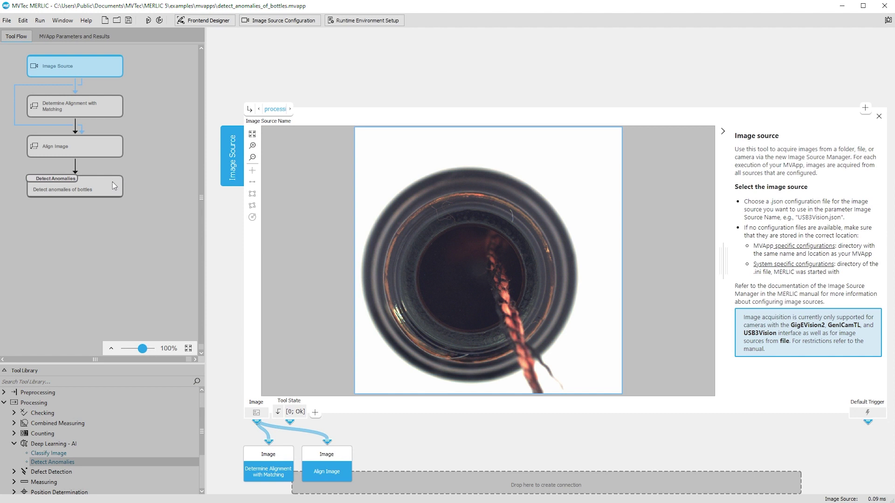
{"action": "left_click", "coordinate": [113, 185]}
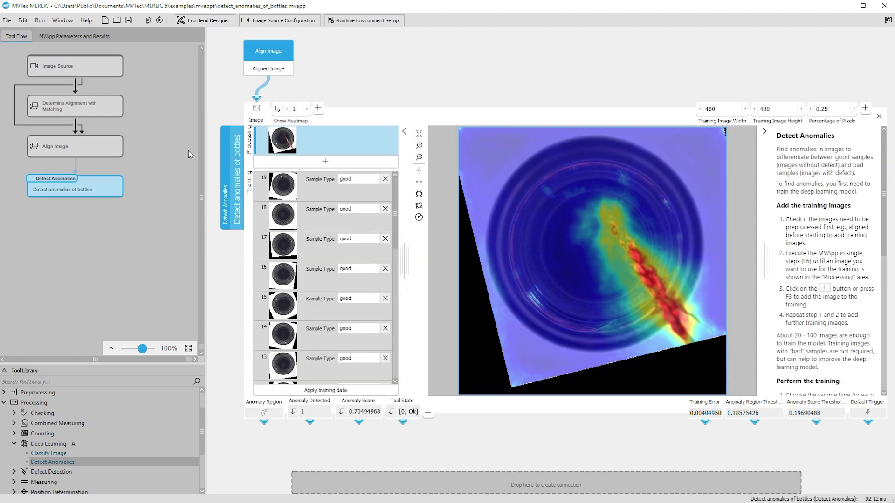
Step: Compare the anomaly region view with the heatmap by toggling Show Heatmap, and examine the detection results across the processing images
{"action": "left_click", "coordinate": [287, 109]}
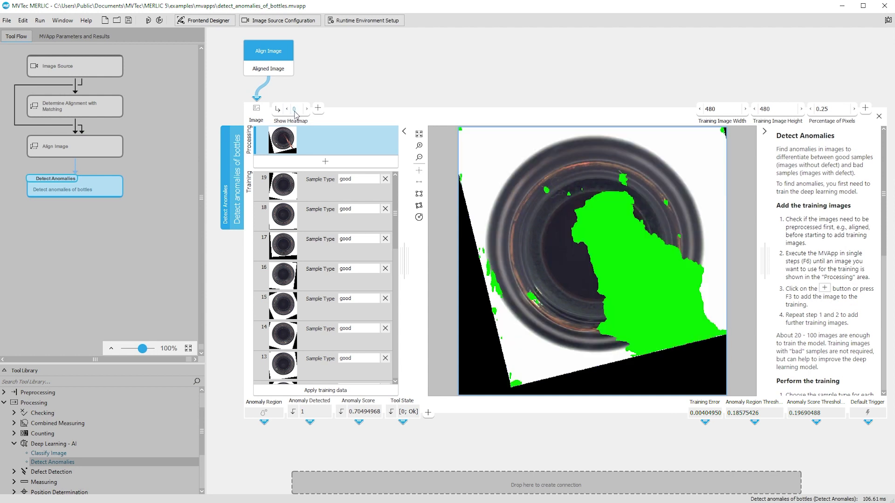
{"action": "scroll", "coordinate": [295, 113], "scroll_direction": "up", "scroll_amount": 1}
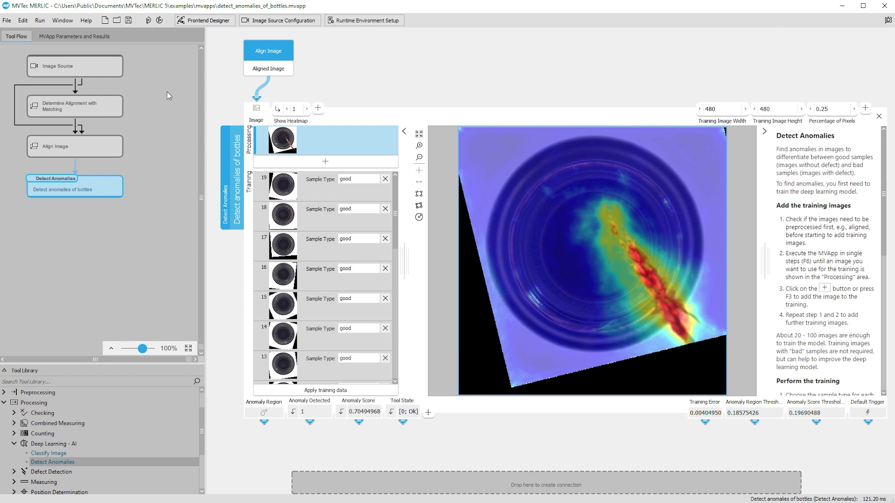
{"action": "left_click", "coordinate": [147, 22]}
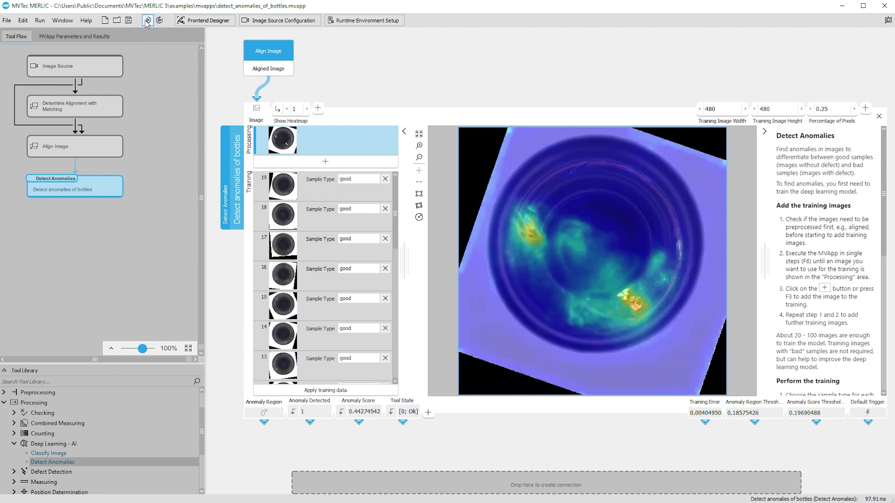
{"action": "key", "text": "F5"}
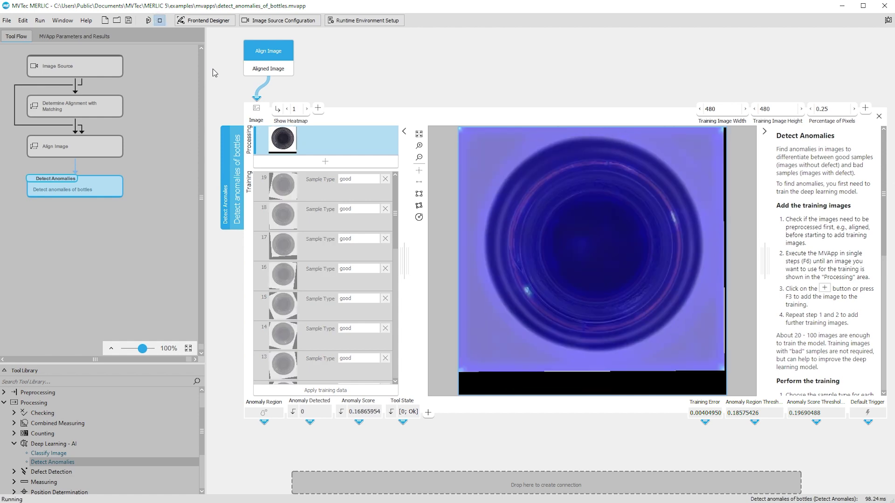
{"action": "key", "text": "F5"}
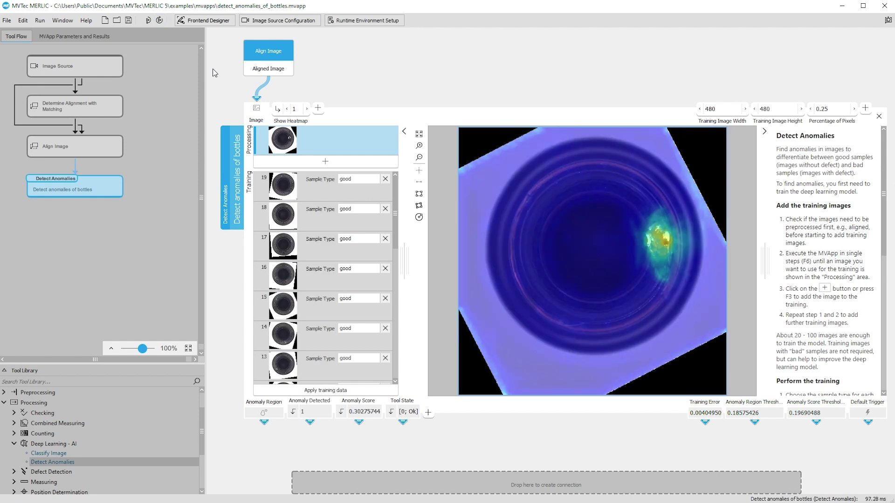
{"action": "key", "text": "F6"}
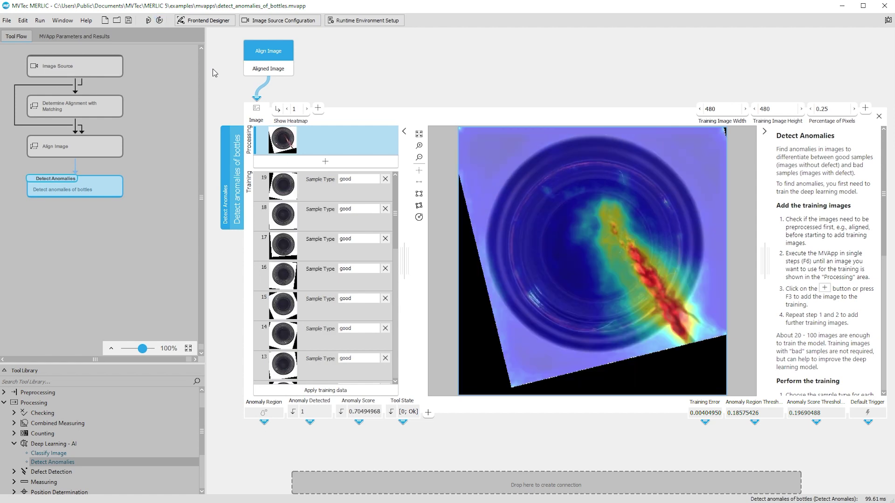
Step: Set the image source to the bad image set and return to the Detect anomalies of bottles tool
{"action": "left_click", "coordinate": [95, 77]}
{"action": "left_click", "coordinate": [289, 110]}
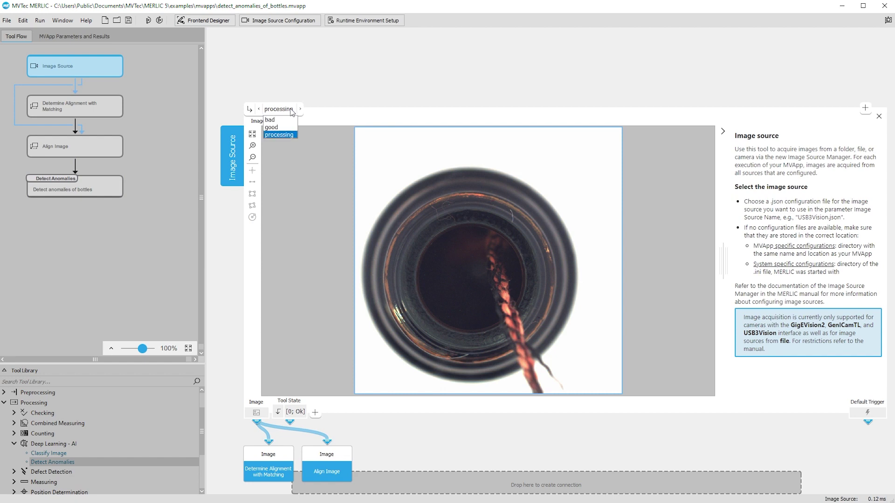
{"action": "left_click", "coordinate": [278, 120]}
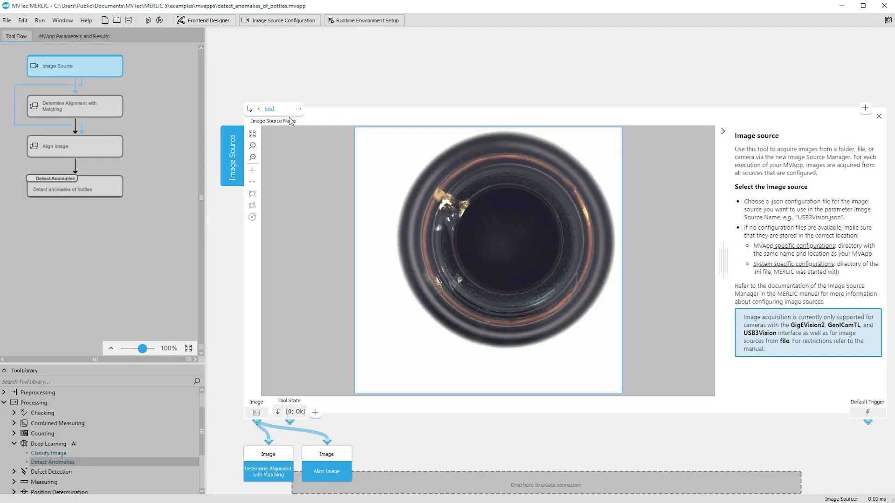
{"action": "left_click", "coordinate": [112, 193]}
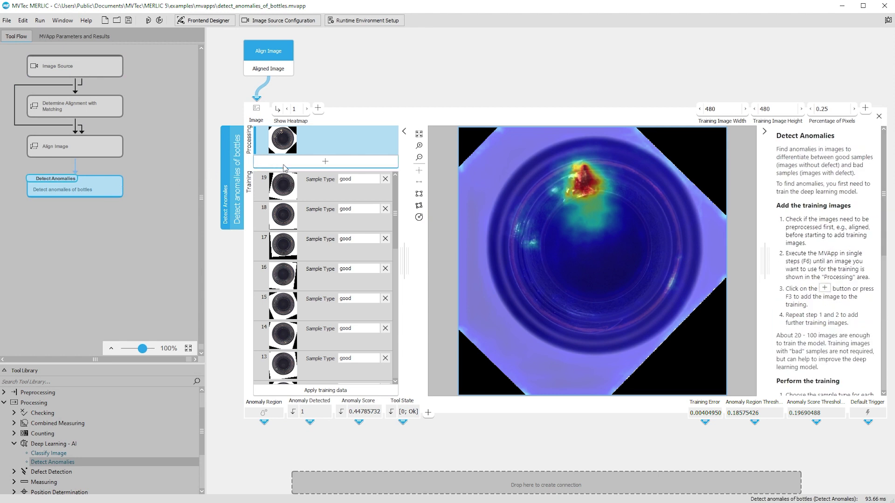
Step: Add the five defective bottle images to the training with sample type bad and retrain the anomaly model
{"action": "left_click", "coordinate": [326, 161]}
{"action": "left_click", "coordinate": [352, 181]}
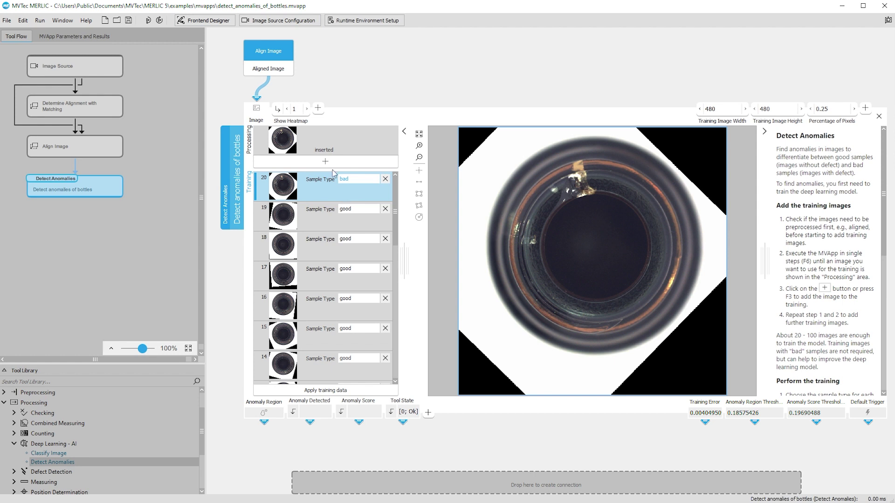
{"action": "left_click", "coordinate": [148, 20]}
{"action": "left_click", "coordinate": [326, 161]}
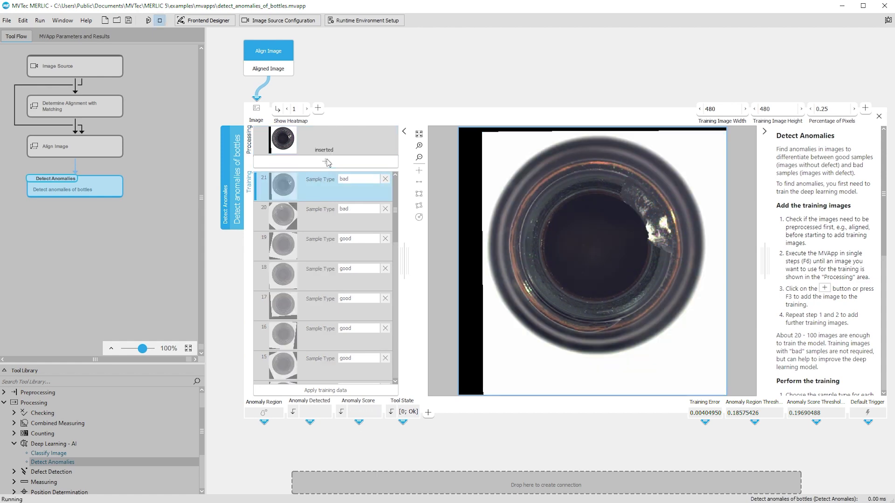
{"action": "key", "text": "F6"}
{"action": "left_click", "coordinate": [326, 162]}
{"action": "key", "text": "F6"}
{"action": "left_click", "coordinate": [326, 162]}
{"action": "key", "text": "F6"}
{"action": "left_click", "coordinate": [325, 162]}
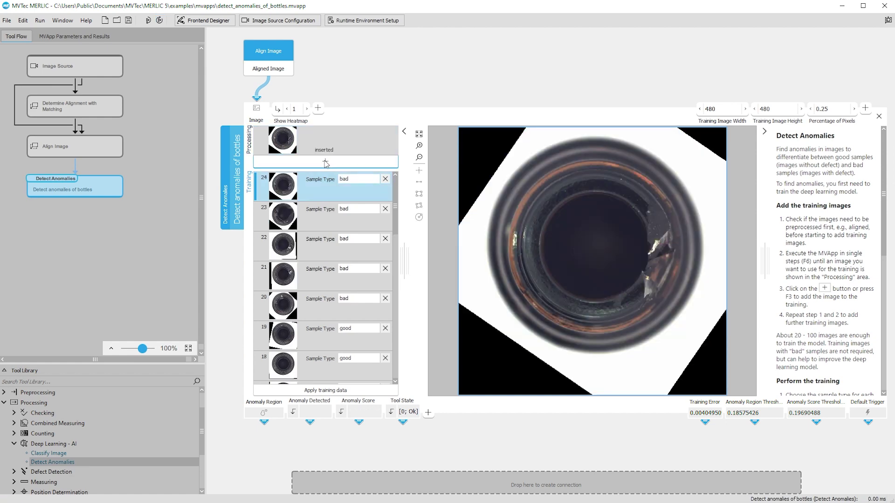
{"action": "key", "text": "F6"}
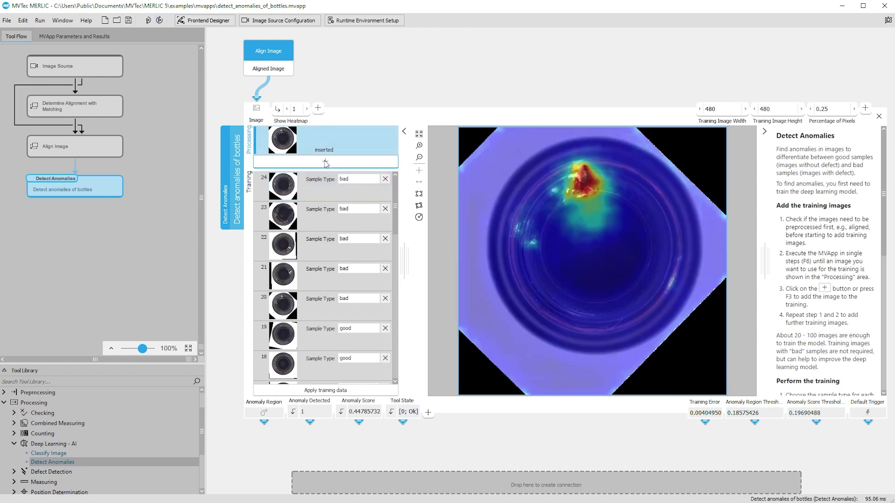
{"action": "left_click", "coordinate": [350, 391]}
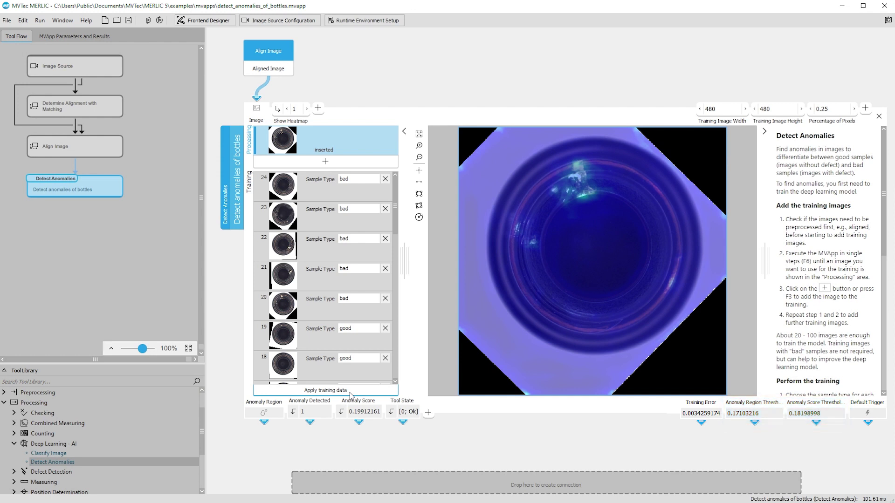
Step: Switch the image source back from bad to processing and view the retrained model's result in the Detect anomalies of bottles tool
{"action": "left_click", "coordinate": [115, 75]}
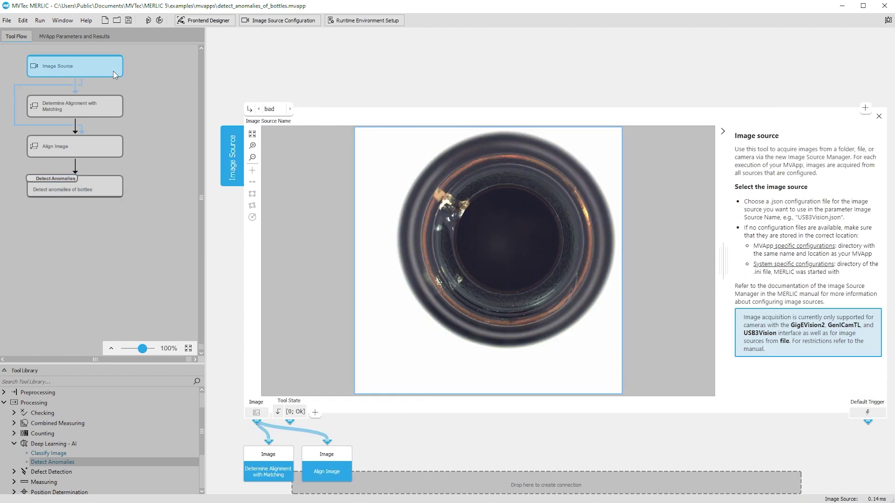
{"action": "left_click", "coordinate": [274, 110]}
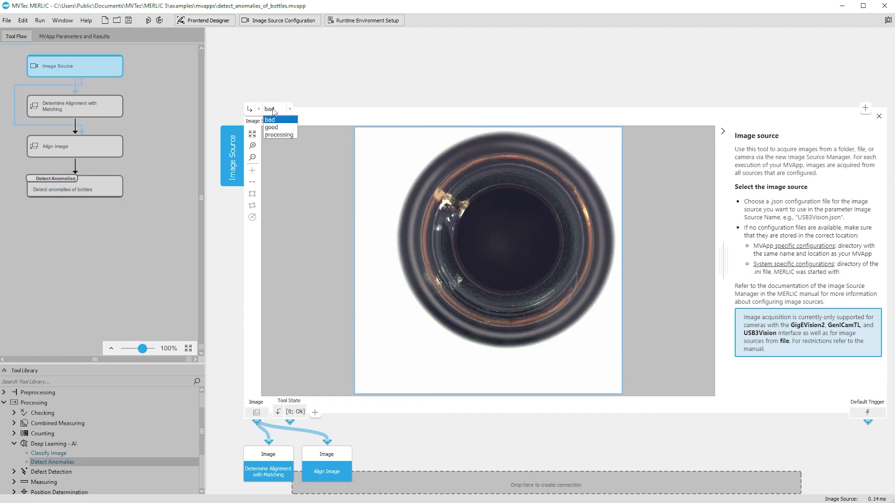
{"action": "left_click", "coordinate": [274, 135]}
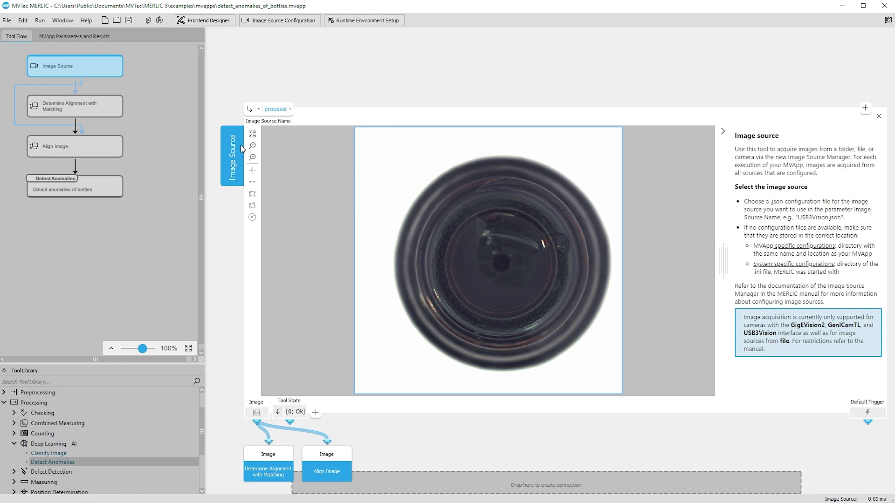
{"action": "left_click", "coordinate": [115, 183]}
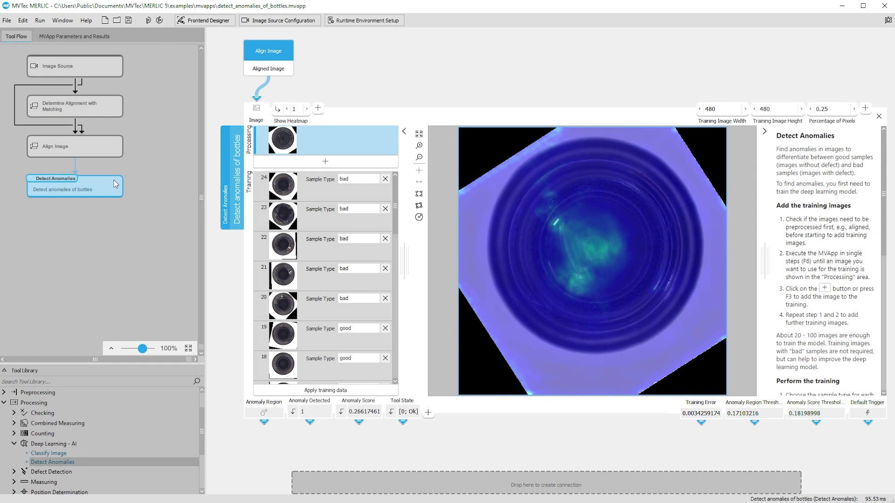
Step: In the MERLIC Frontend, toggle the heatmap display and execute single runs to examine the bottle classification and score
{"action": "left_click", "coordinate": [209, 24]}
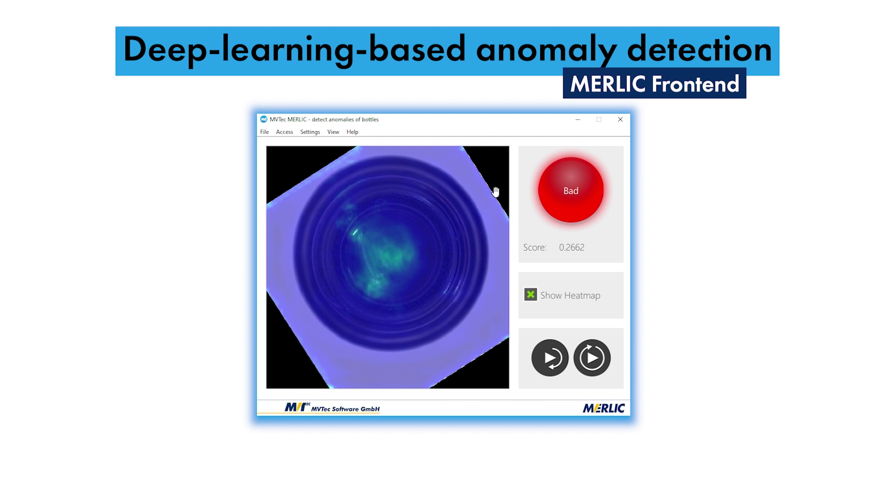
{"action": "left_click", "coordinate": [530, 296]}
{"action": "left_click", "coordinate": [529, 296]}
{"action": "left_click", "coordinate": [553, 356]}
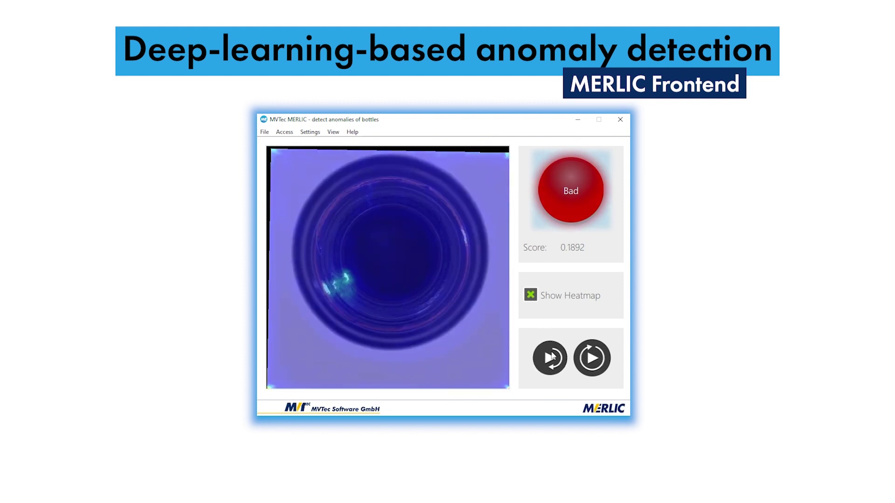
{"action": "left_click", "coordinate": [552, 356]}
{"action": "left_click", "coordinate": [550, 357]}
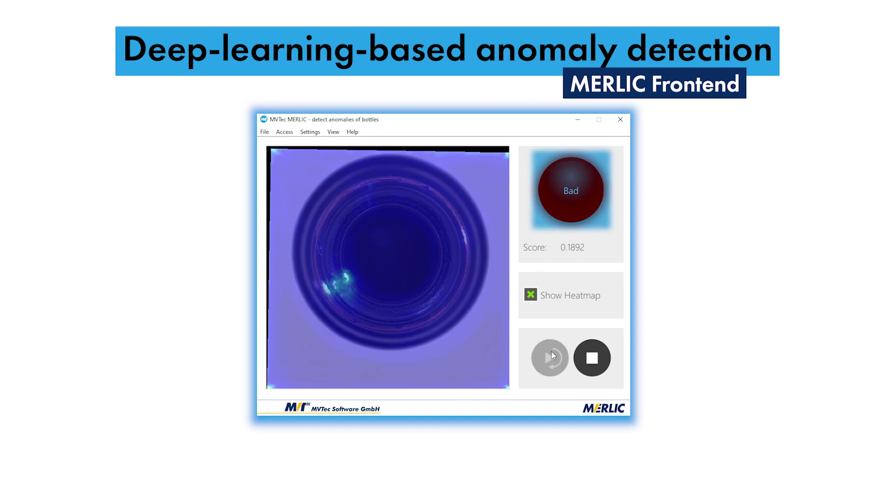
{"action": "left_click", "coordinate": [531, 295]}
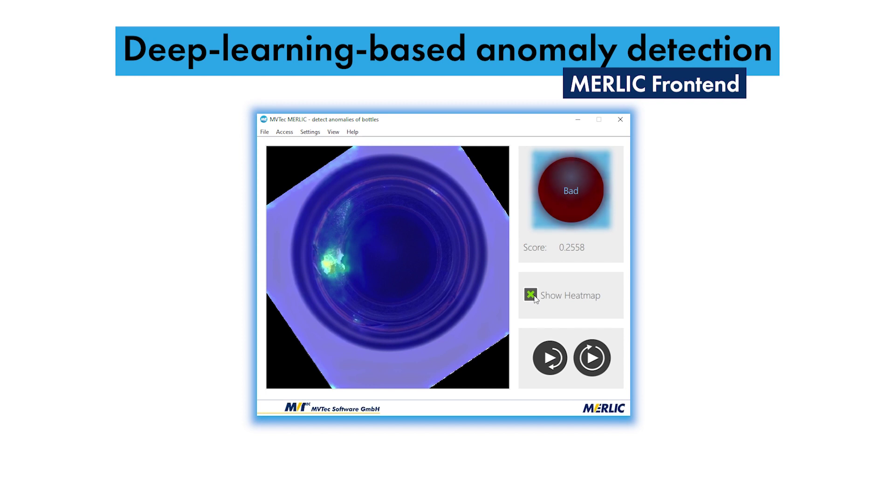